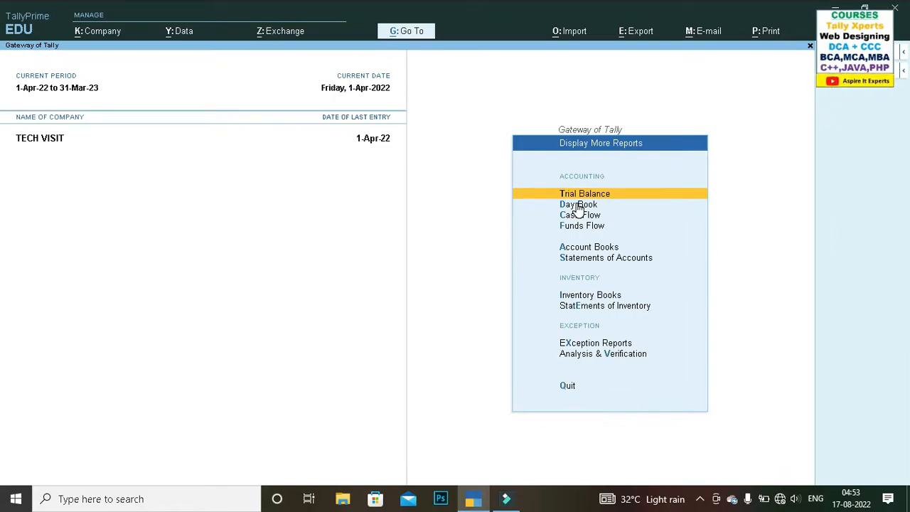
Step: Open the Day Book from the additional reports, then close it again
key(d)
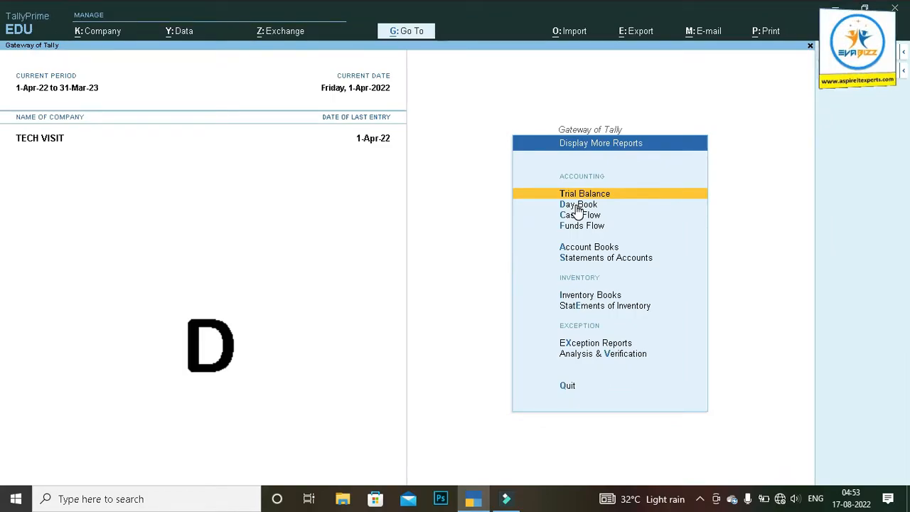
click(575, 204)
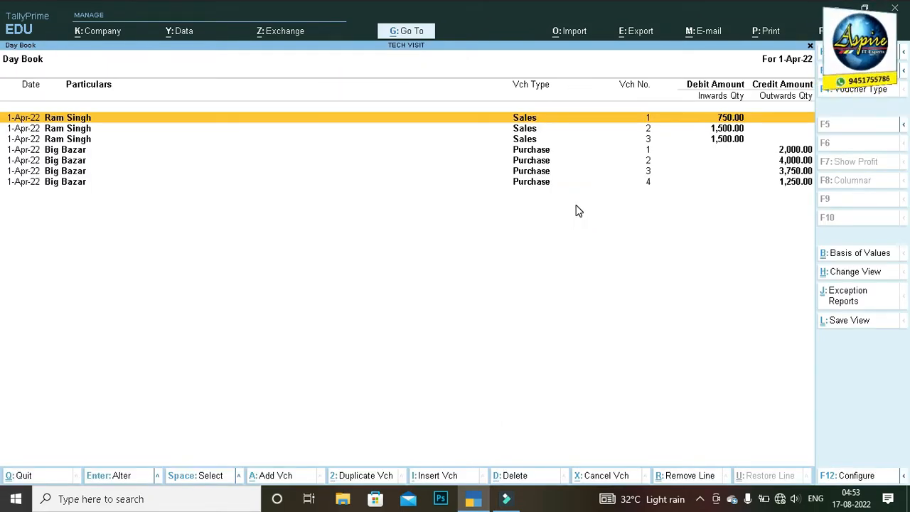
key(Escape)
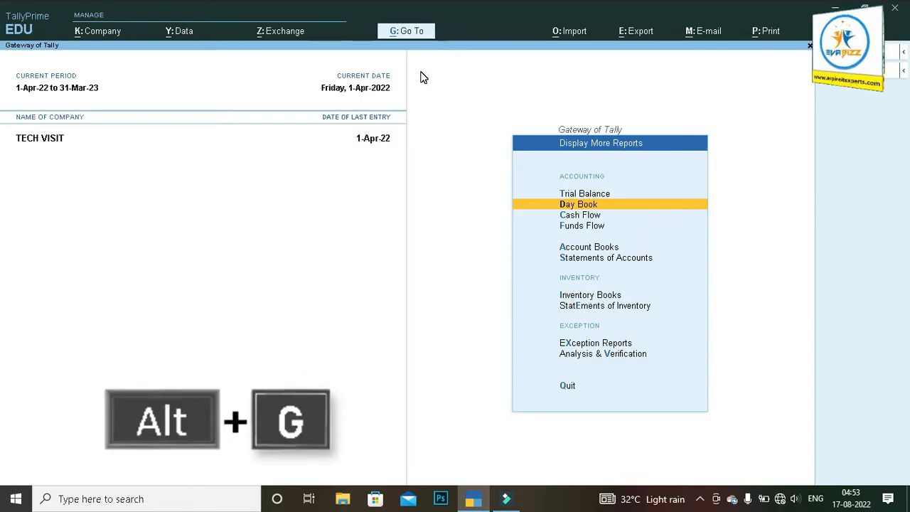
Step: Open the Day Book through the Go To list of common reports
key(alt+g)
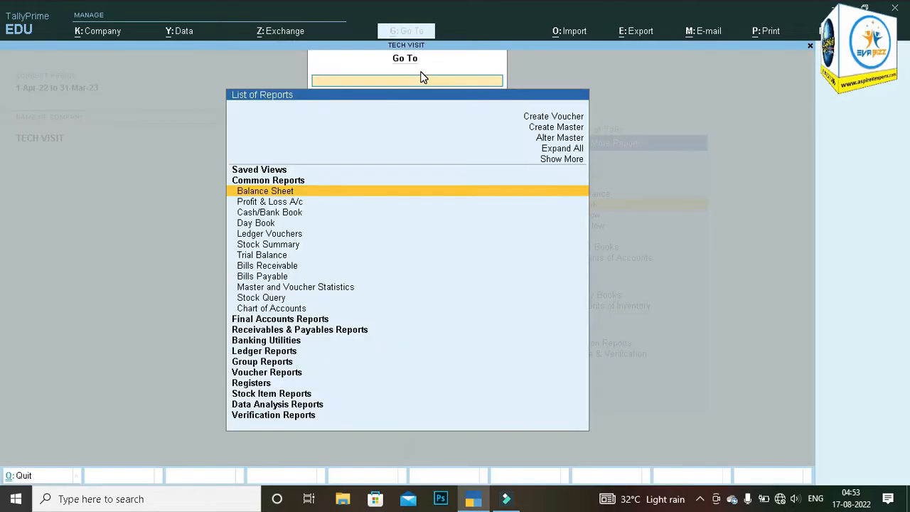
key(Down)
key(Down)
key(Down)
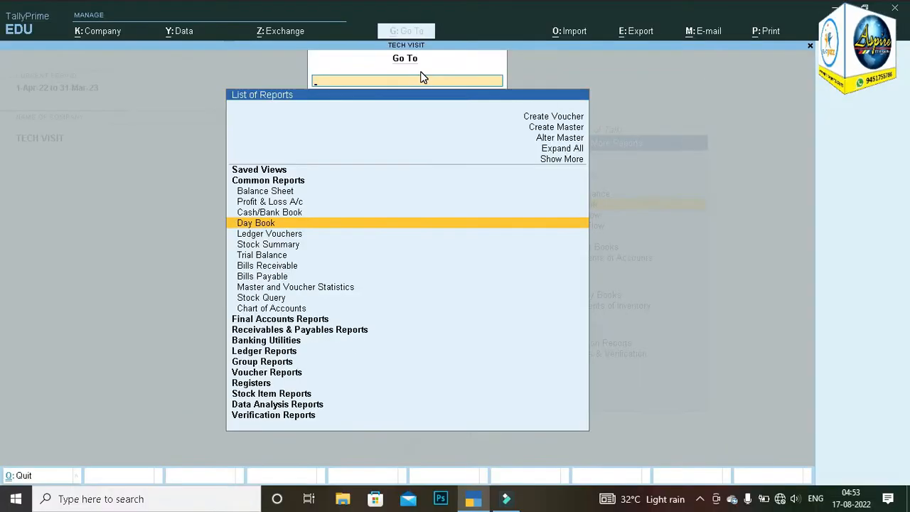
key(Return)
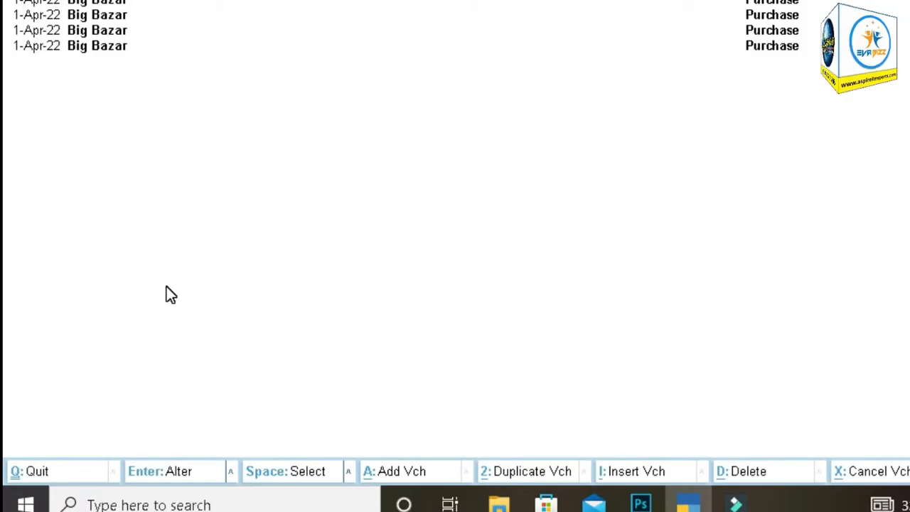
Step: Quit the Day Book and reopen it from the additional accounting reports
key(ctrl+q)
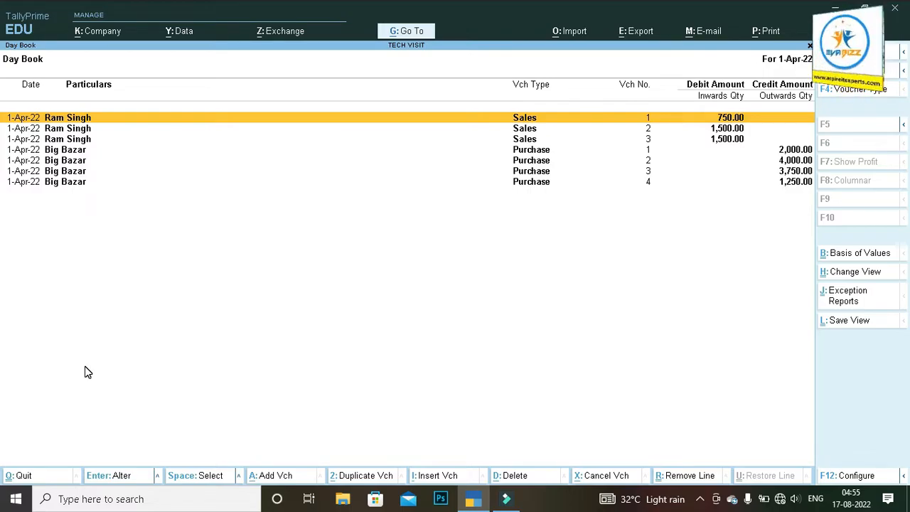
key(ctrl)
key(Escape)
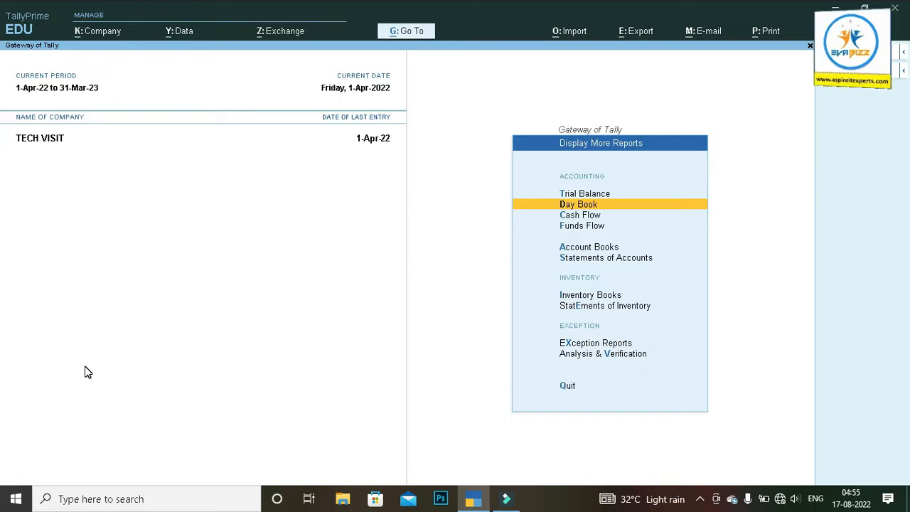
key(Return)
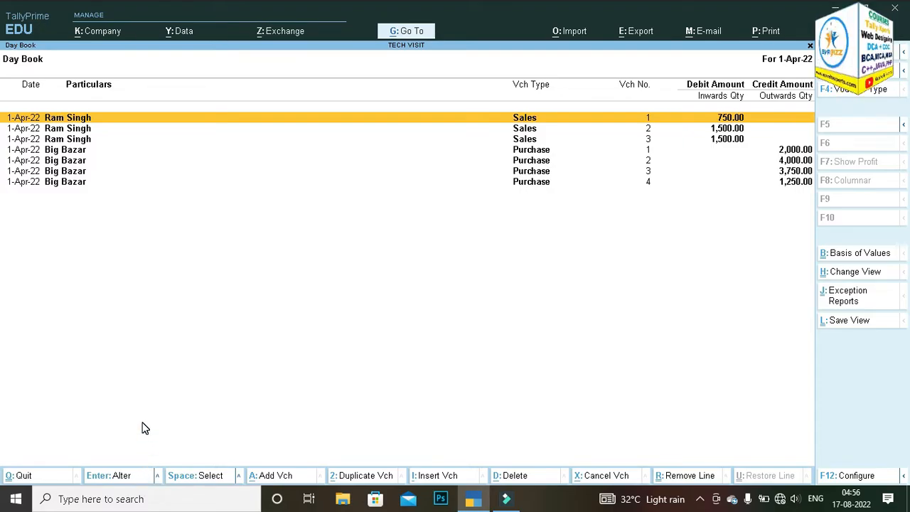
Step: Open Sales voucher No. 1 from the Day Book for alteration, pass through its dispatch and party details, and accept it
key(Return)
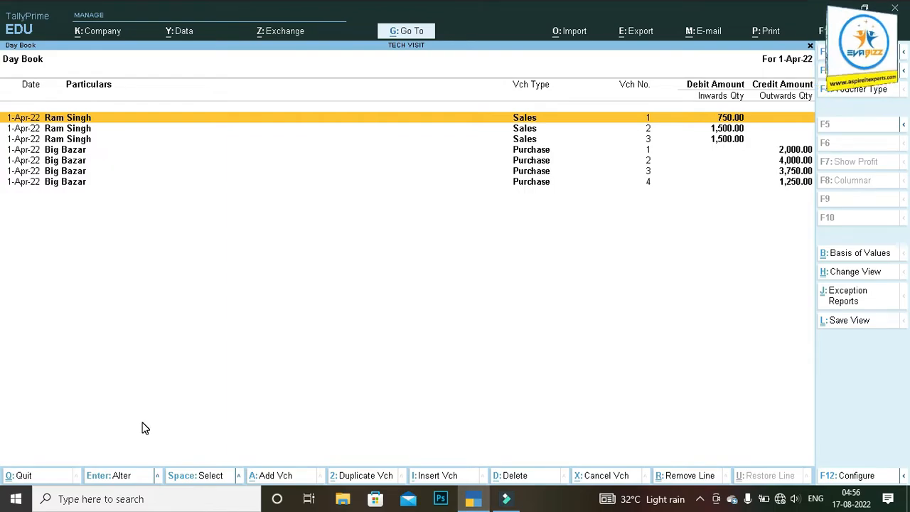
click(476, 124)
key(Return)
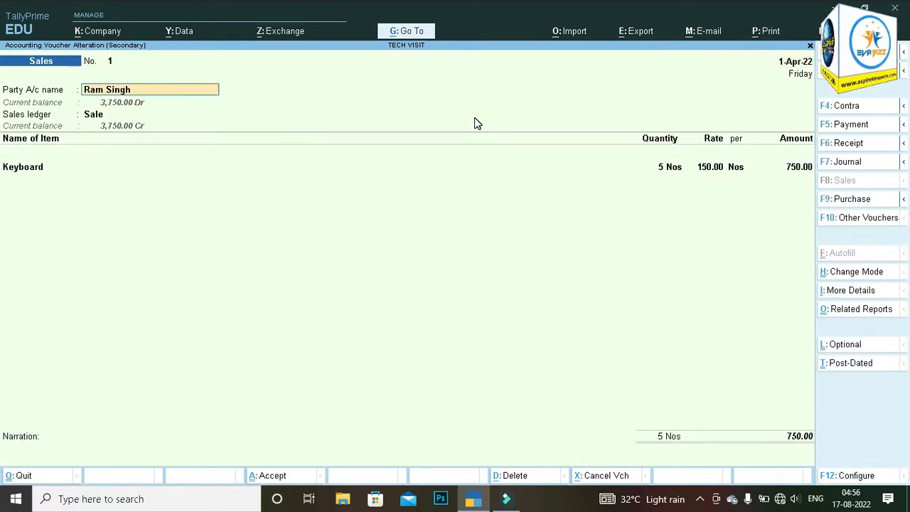
key(Return)
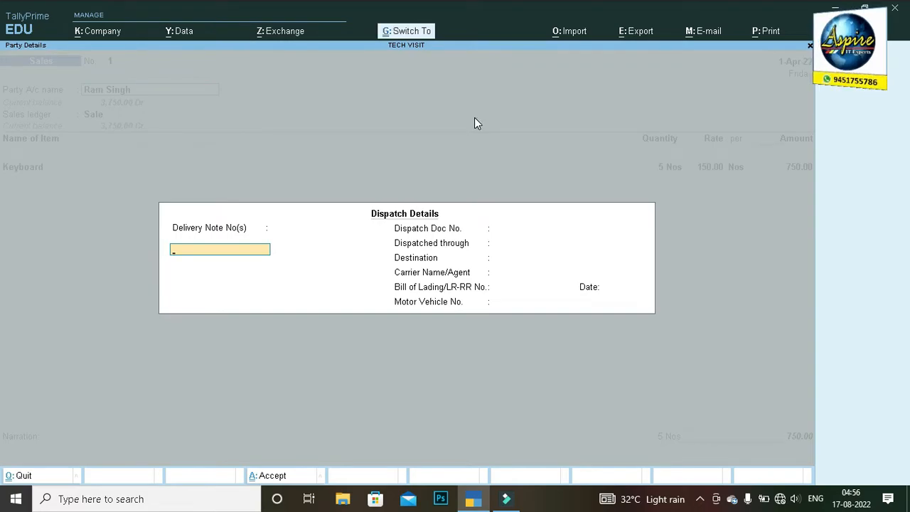
key(Return)
key(Return)
key(ctrl+a)
key(ctrl+a)
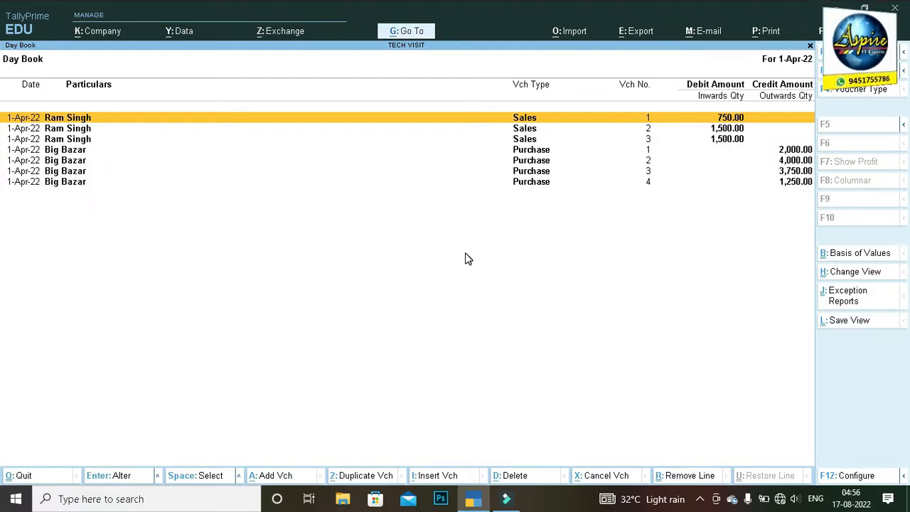
Step: Open Big Bazar's Purchase voucher No. 1 from the Day Book for alteration, keeping its date
key(Down)
key(Down)
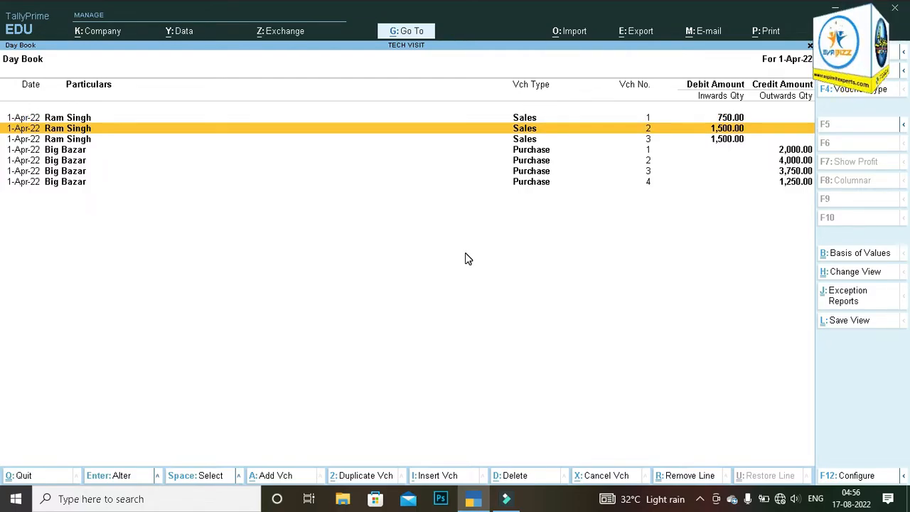
key(Down)
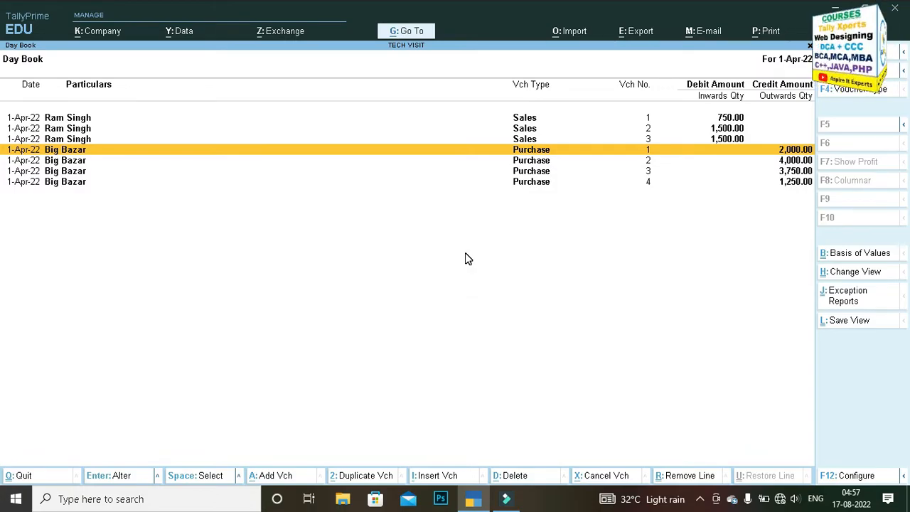
key(Return)
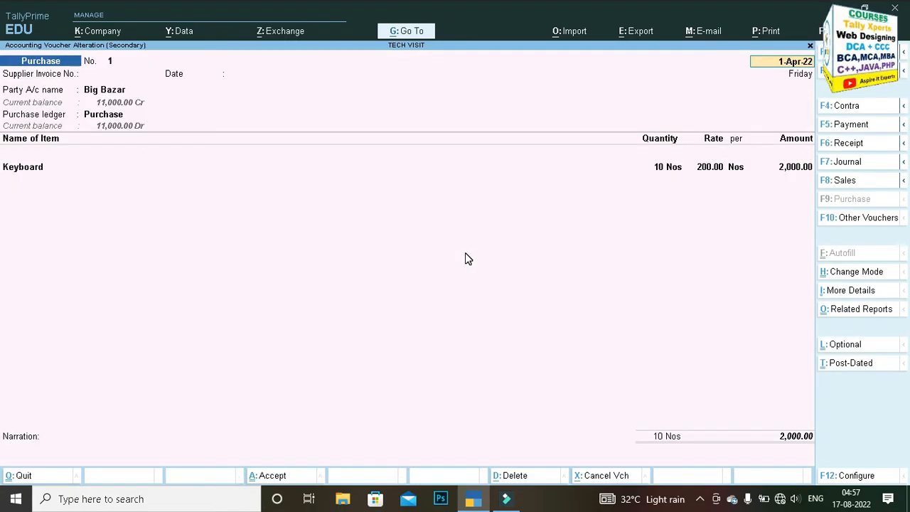
key(Return)
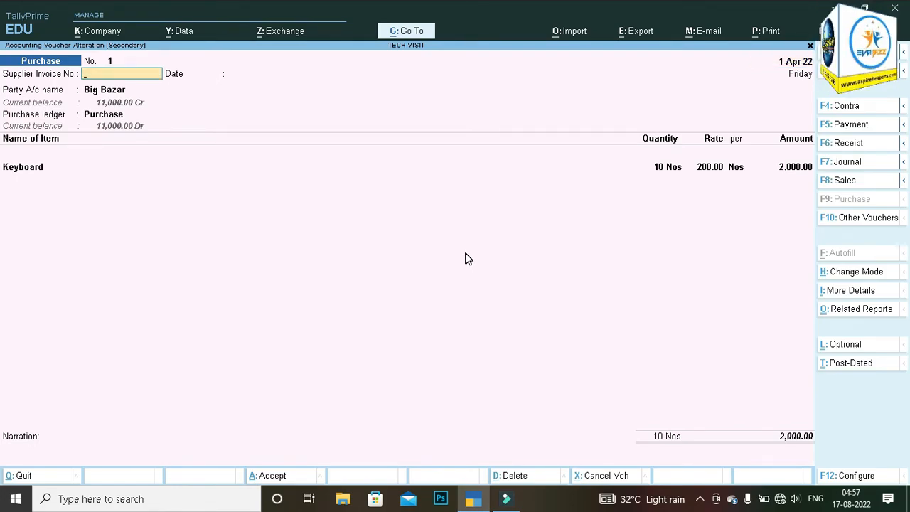
Step: Set the Keyboard item's rate to 250 in Purchase voucher No. 1
key(Return)
key(Return)
key(Return)
key(Return)
key(Return)
key(Return)
key(Return)
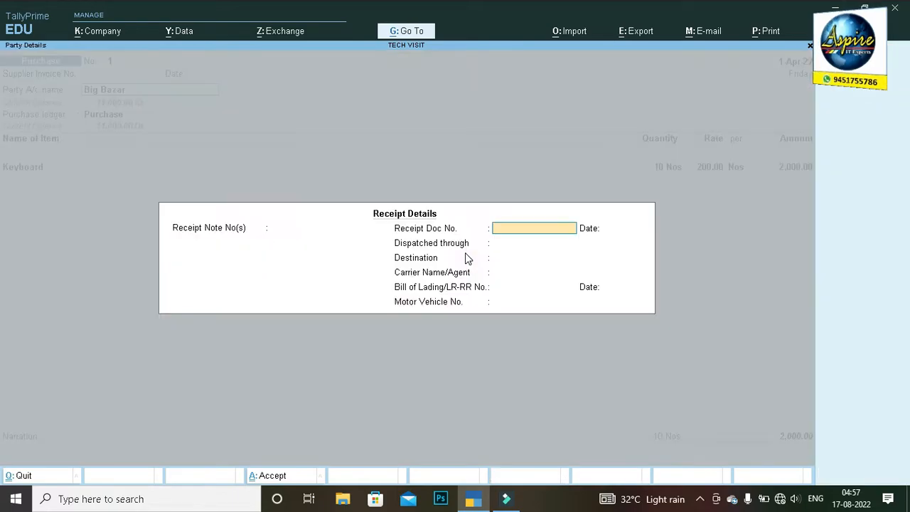
text(250)
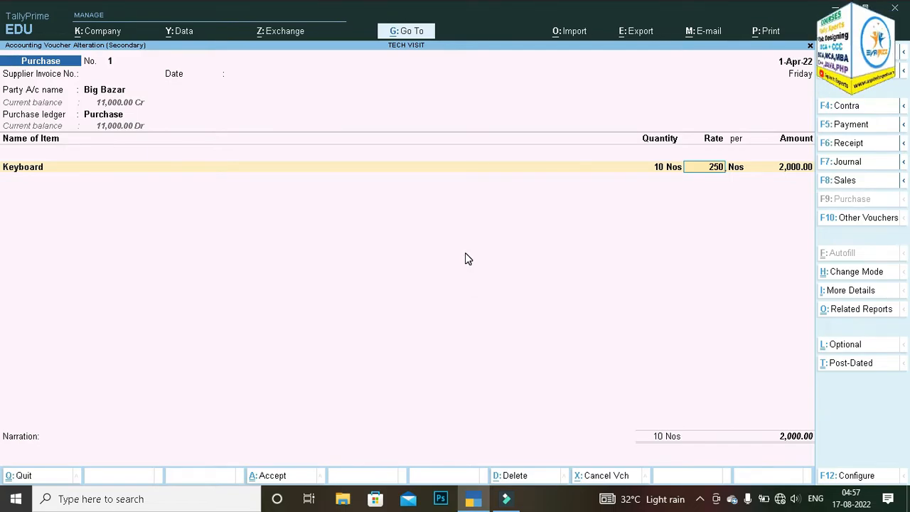
key(Return)
key(Return)
key(Return)
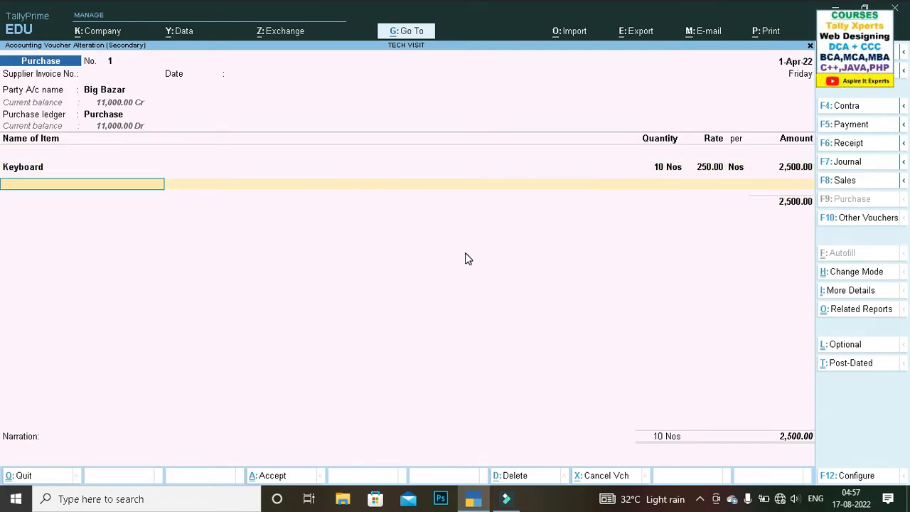
Step: Complete the bill-wise details for Big Bazar with New Ref 1, leave the narration blank and save the purchase voucher
key(Return)
key(Return)
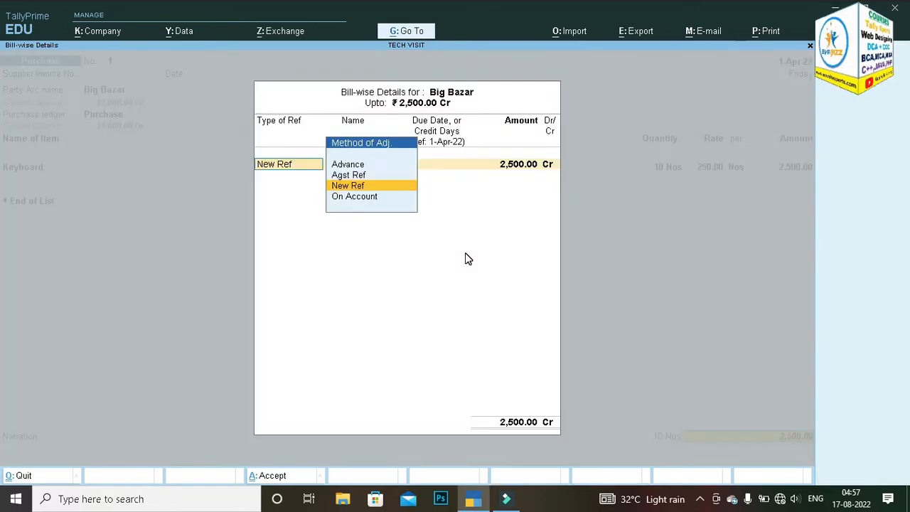
key(Return)
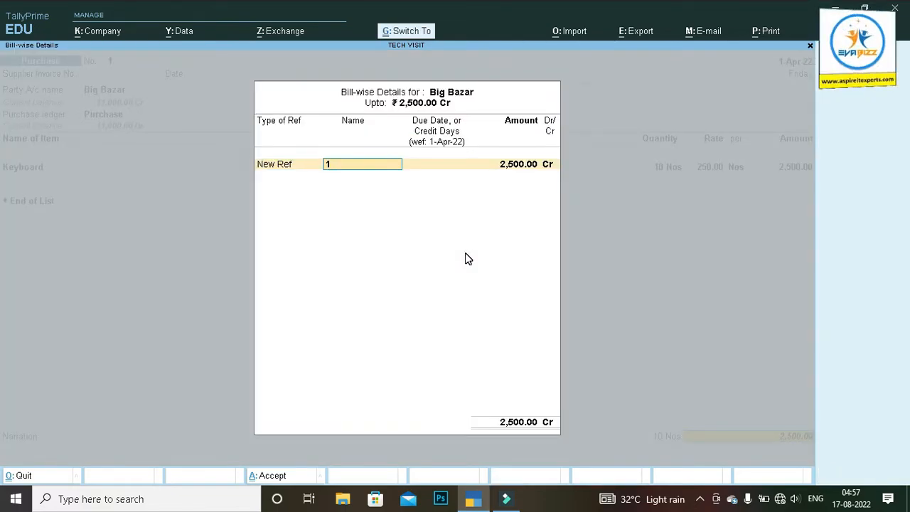
key(Return)
key(Return)
key(Return)
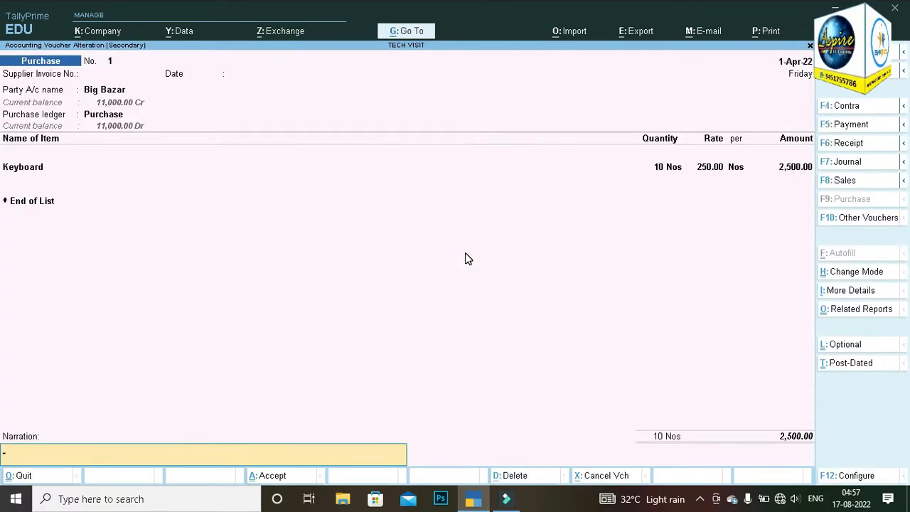
key(Return)
key(Return)
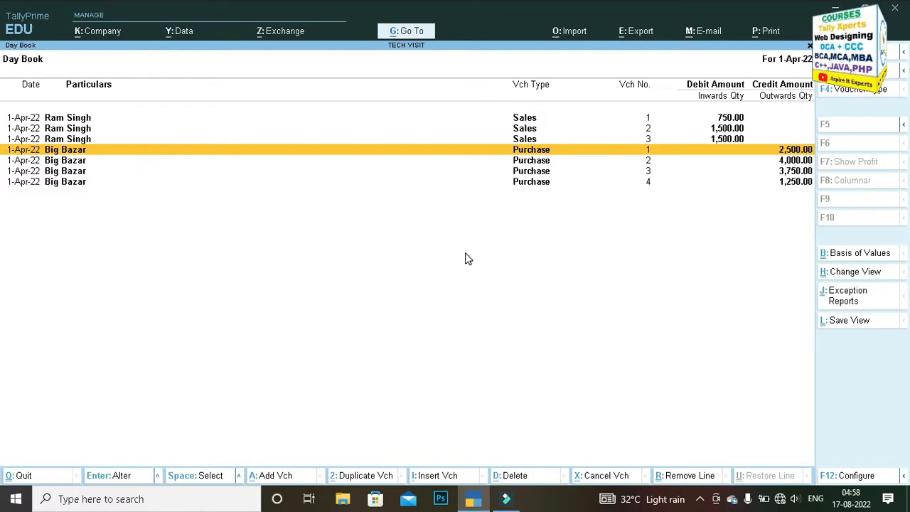
Step: Show the options related to Alter, then view Sales voucher No. 2 in display-only mode and quit it
click(157, 476)
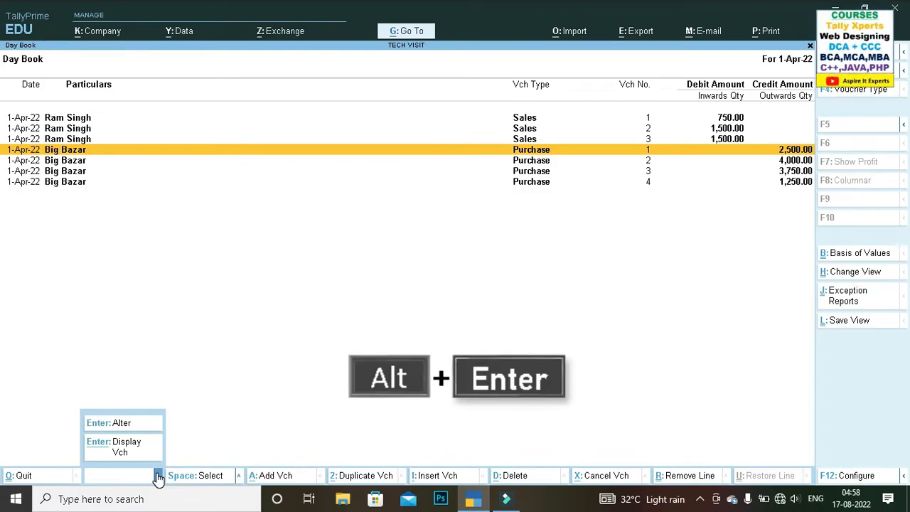
click(346, 359)
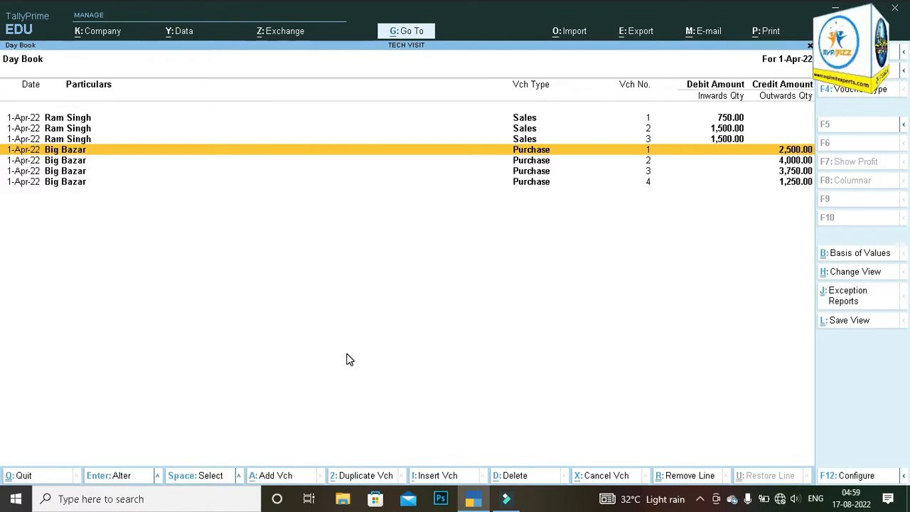
key(Up)
key(Up)
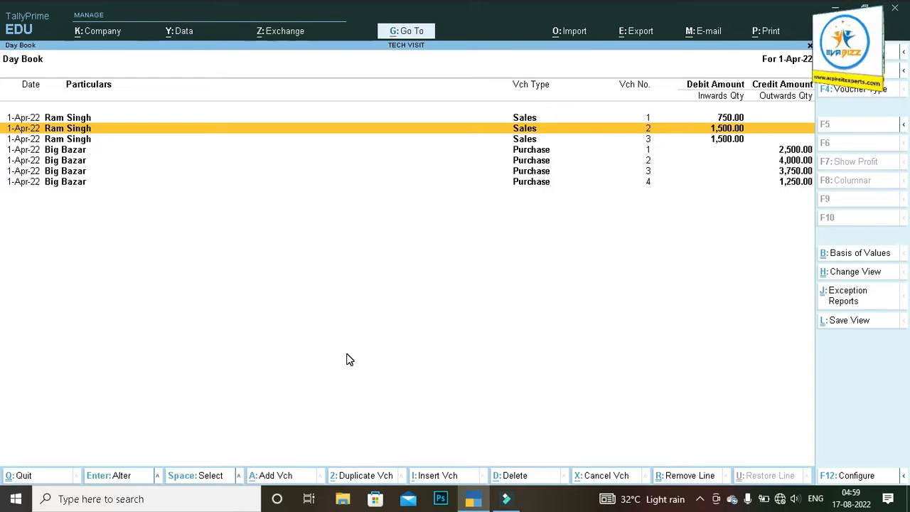
key(Return)
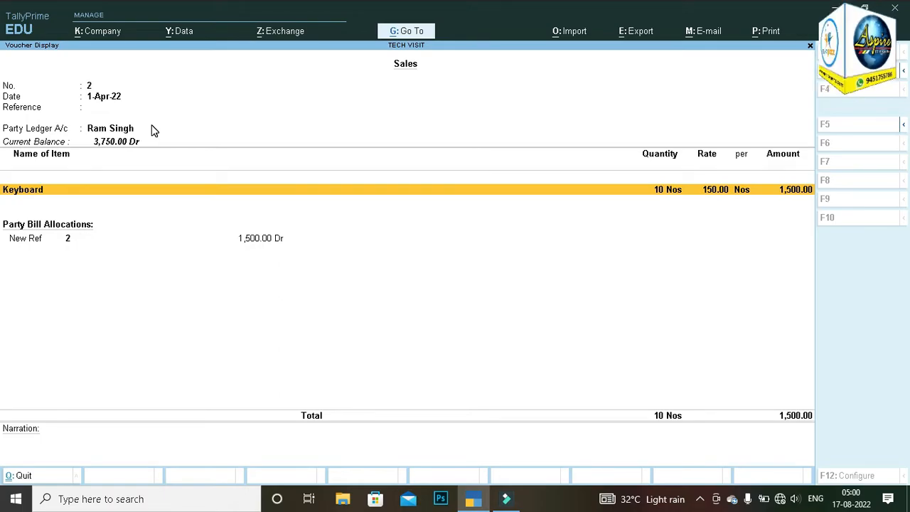
key(ctrl+q)
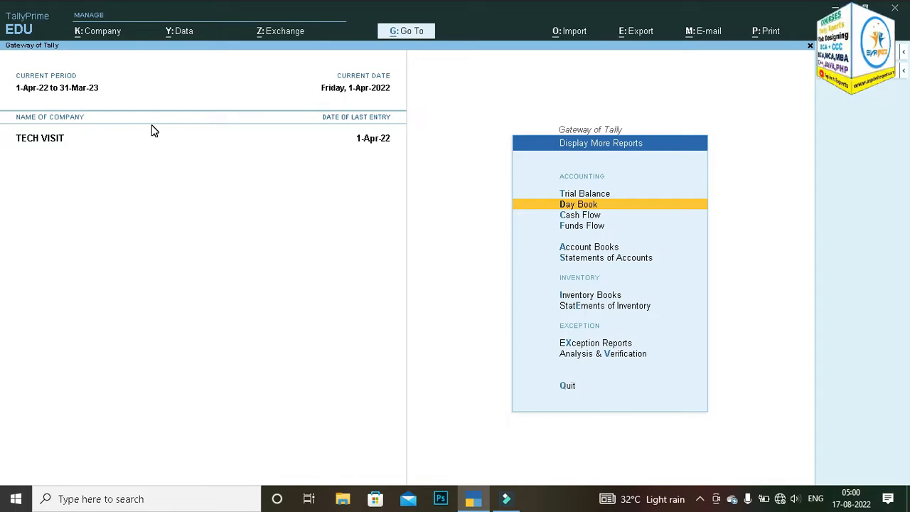
Step: Reopen the Day Book and mark the lines of Sales vouchers No. 1 and No. 2 as selected
key(Return)
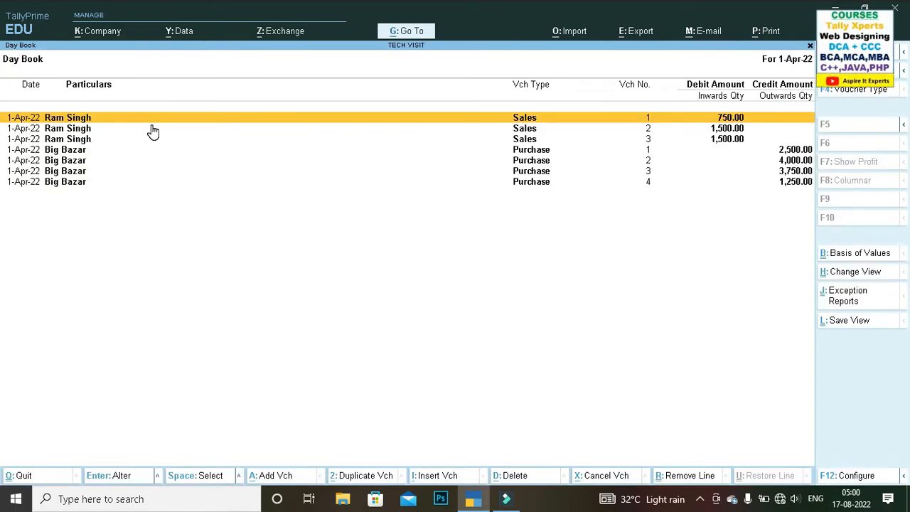
key(space)
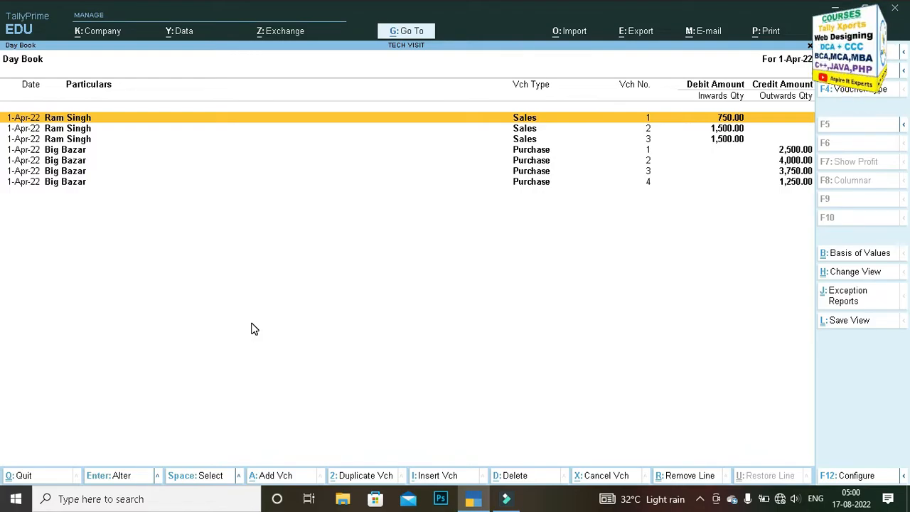
key(space)
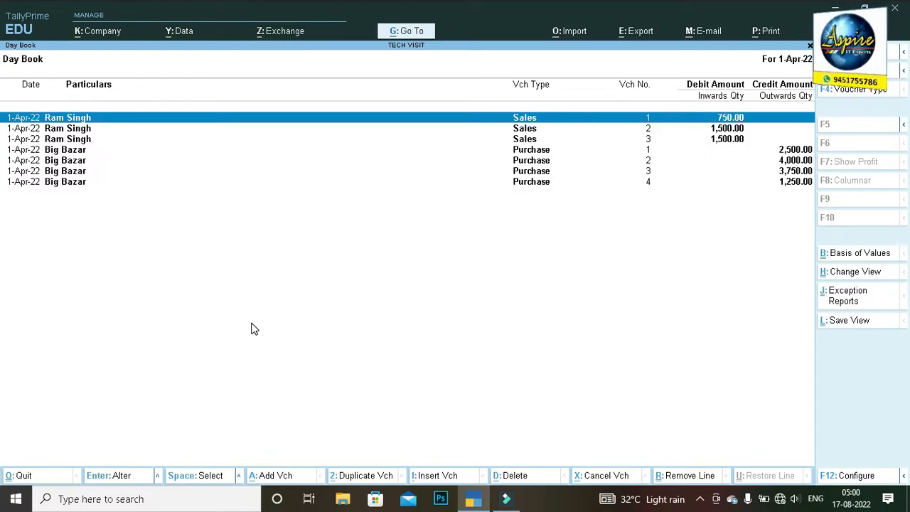
key(space)
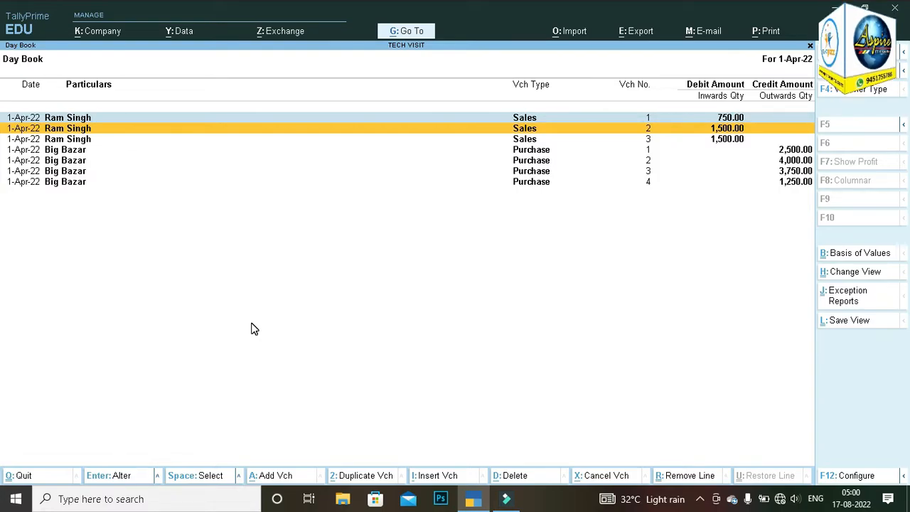
key(space)
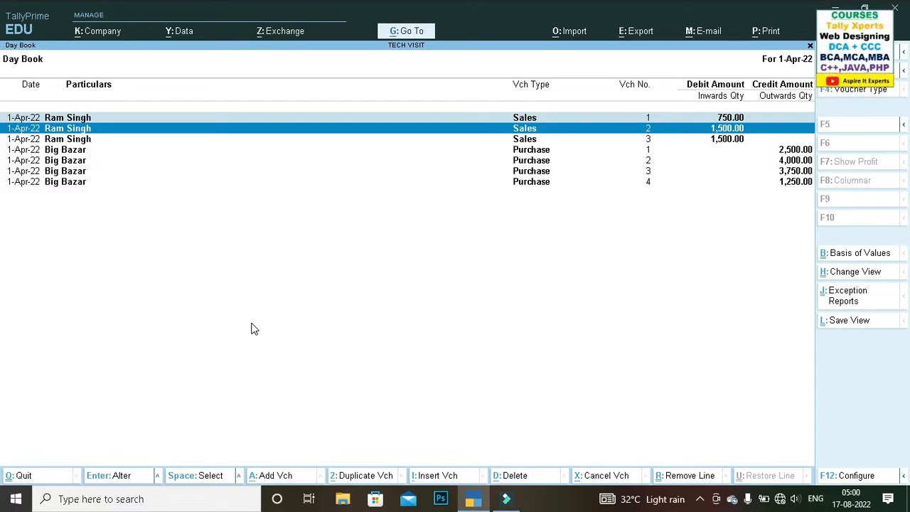
key(Down)
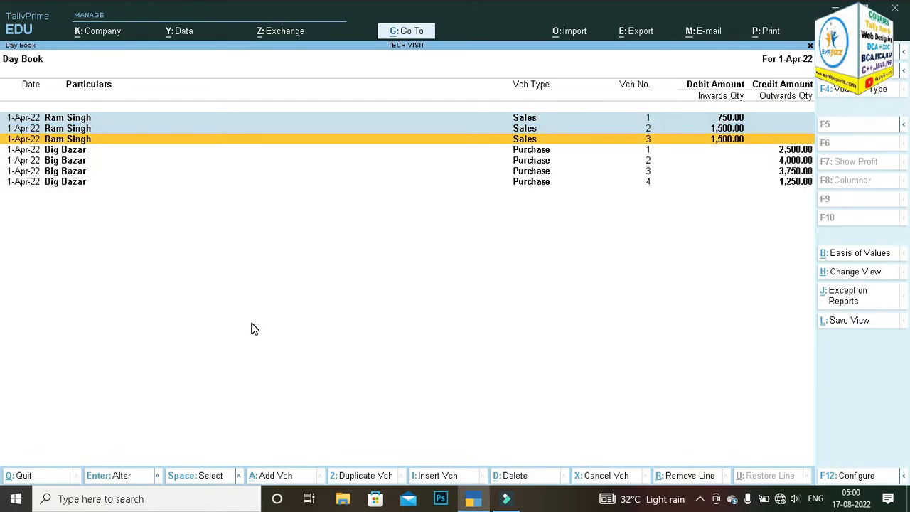
Step: Mark the line of Sales voucher No. 3 as selected and show the options related to Select
key(space)
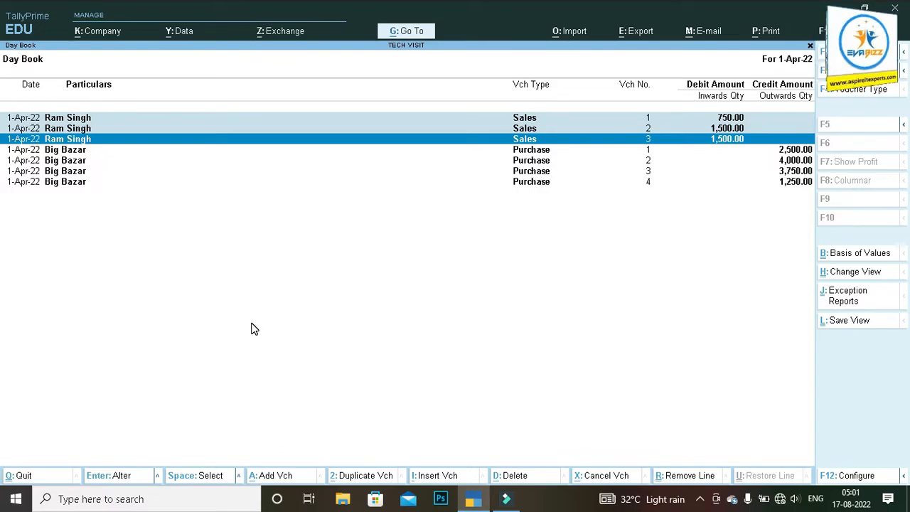
click(240, 477)
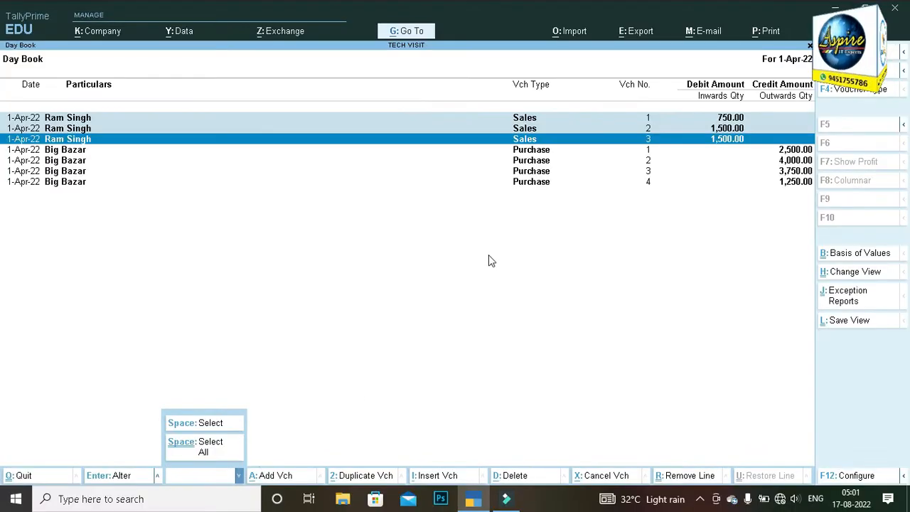
click(600, 202)
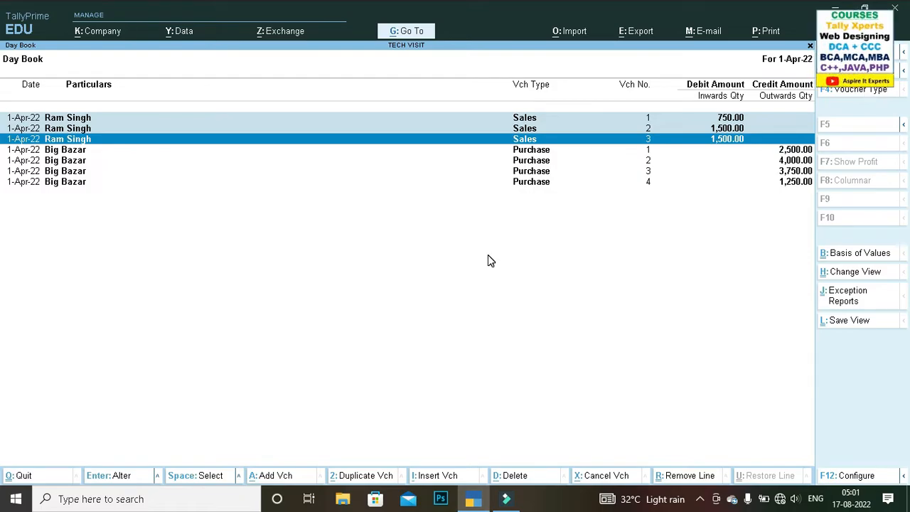
Step: Select all the voucher lines in the Day Book at once, then clear the whole selection
key(ctrl+space)
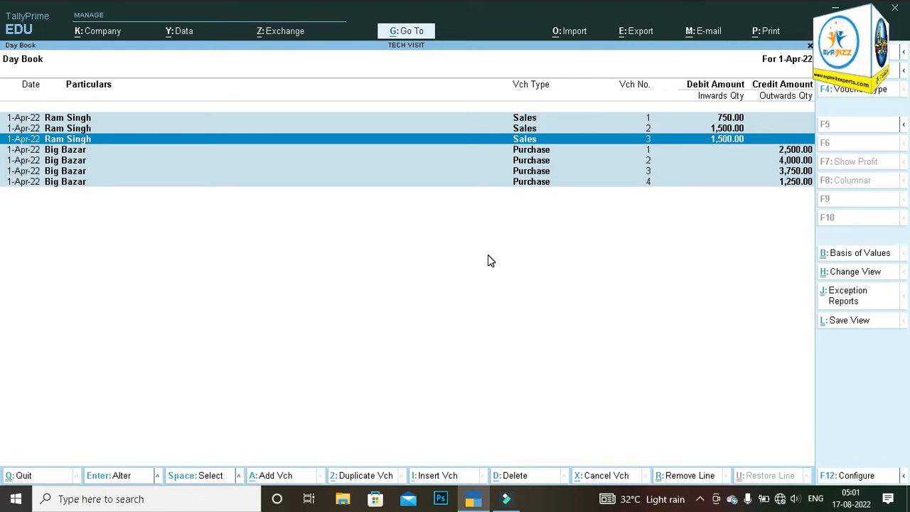
key(ctrl)
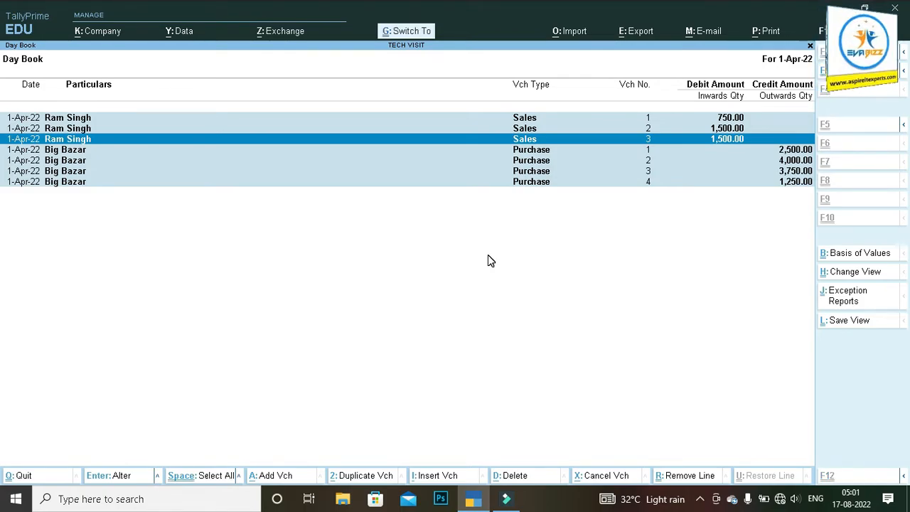
key(ctrl+space)
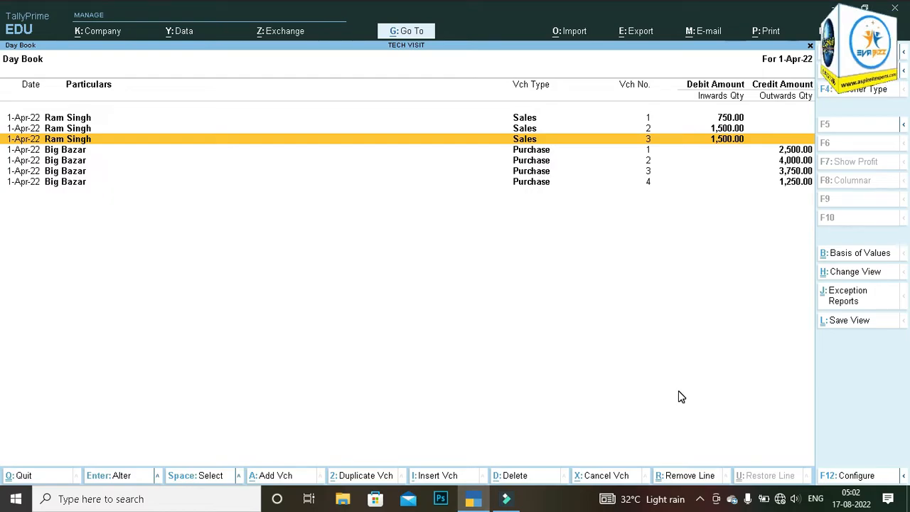
Step: Remove the line of Sales voucher No. 1 from the Day Book view
key(ctrl+r)
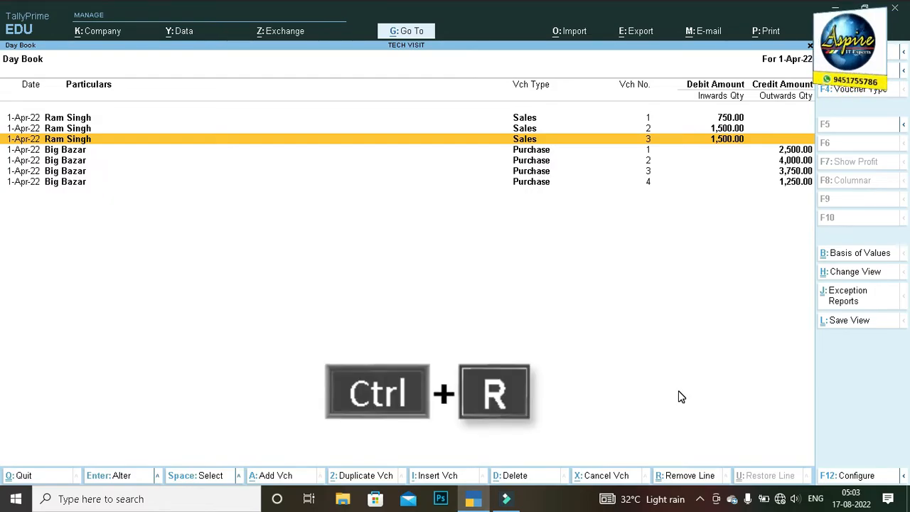
key(Up)
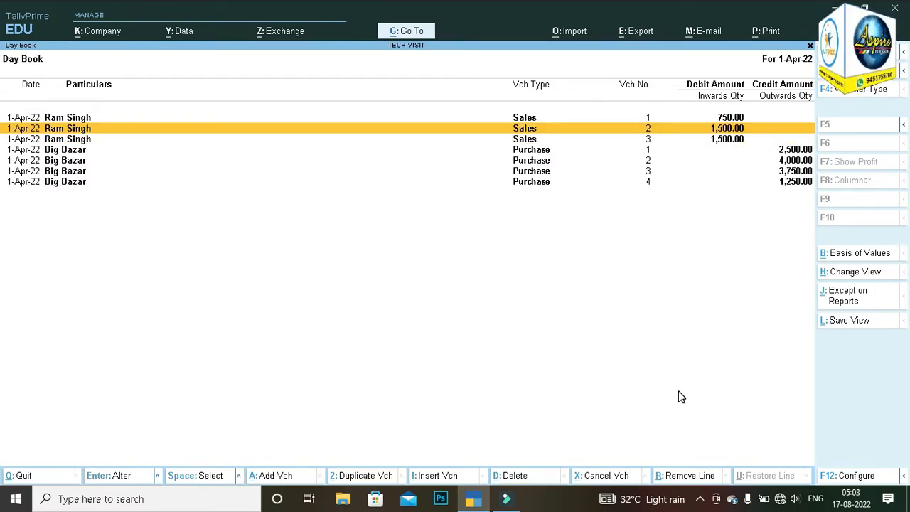
key(Up)
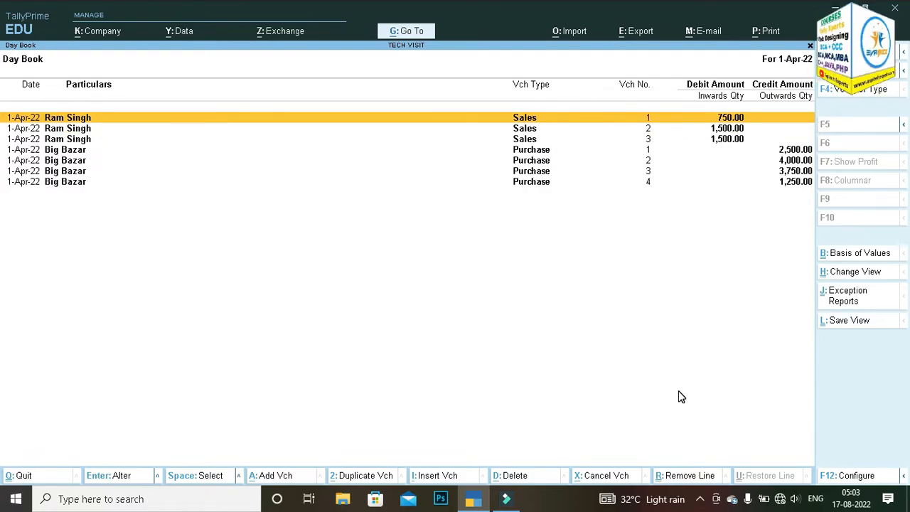
key(ctrl+r)
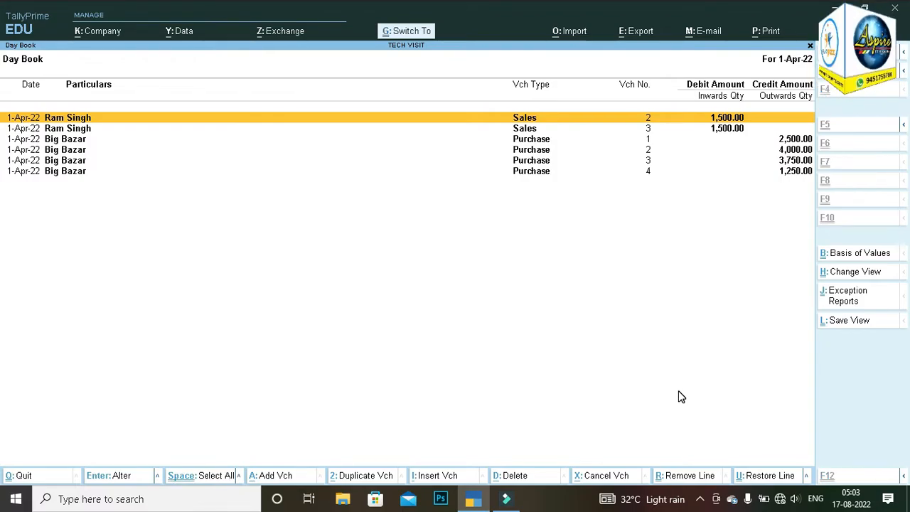
Step: Select all the remaining Day Book lines, remove them from the view and quit to the Gateway of Tally
key(ctrl+space)
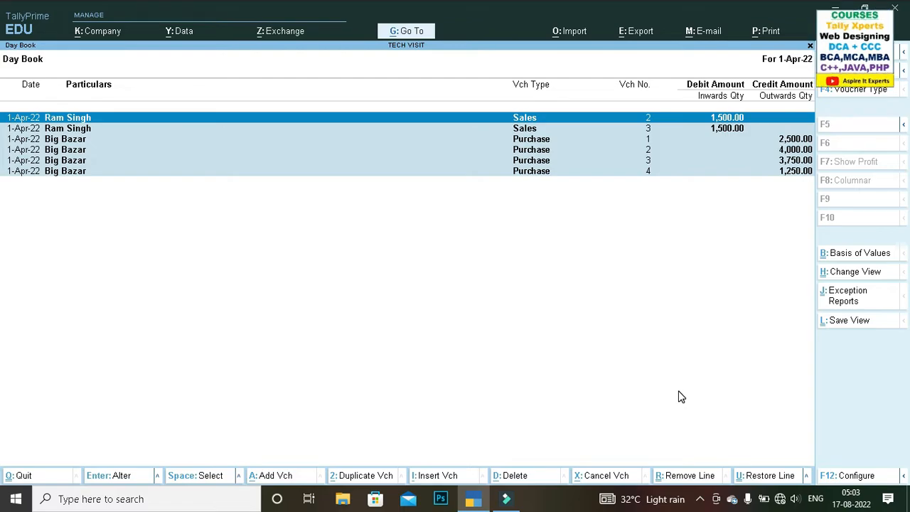
key(alt+r)
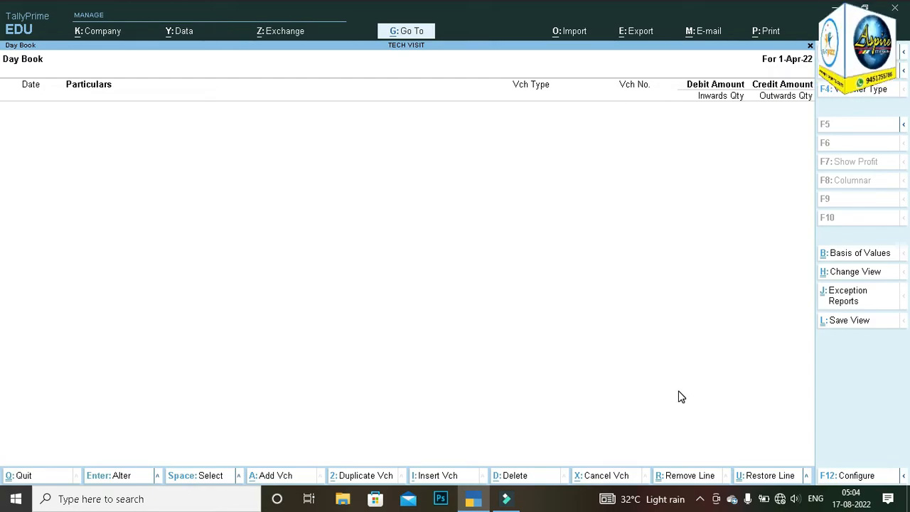
key(Escape)
key(Escape)
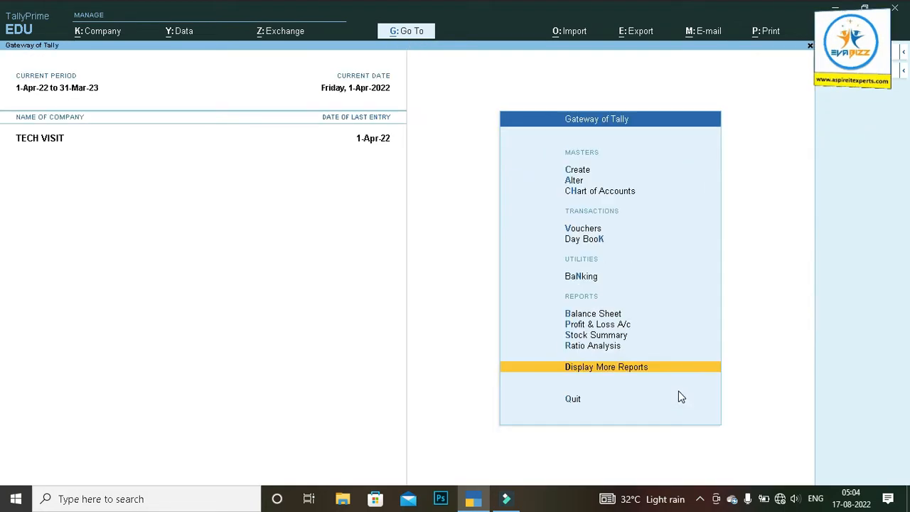
Step: View the Balance Sheet and the Profit & Loss A/c from the Gateway of Tally, quitting each report
key(Up)
key(Up)
key(Up)
key(Up)
key(Return)
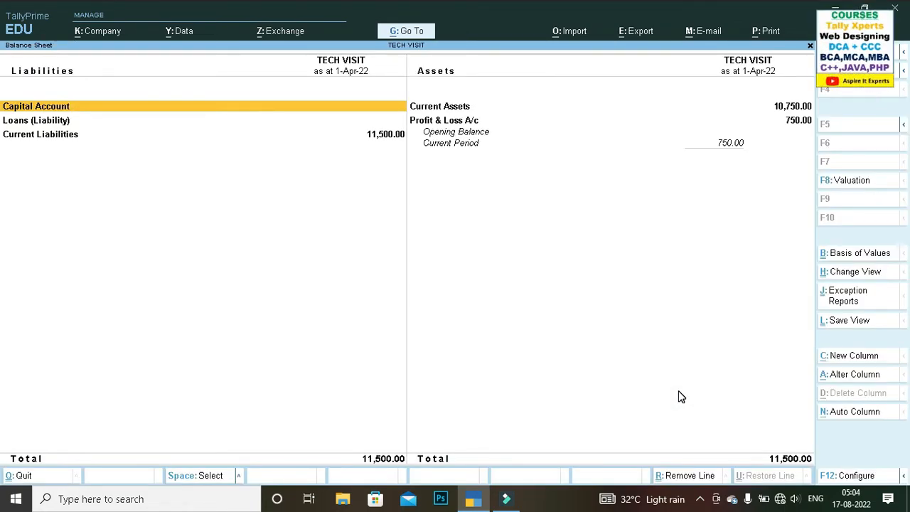
key(Escape)
key(Down)
key(Return)
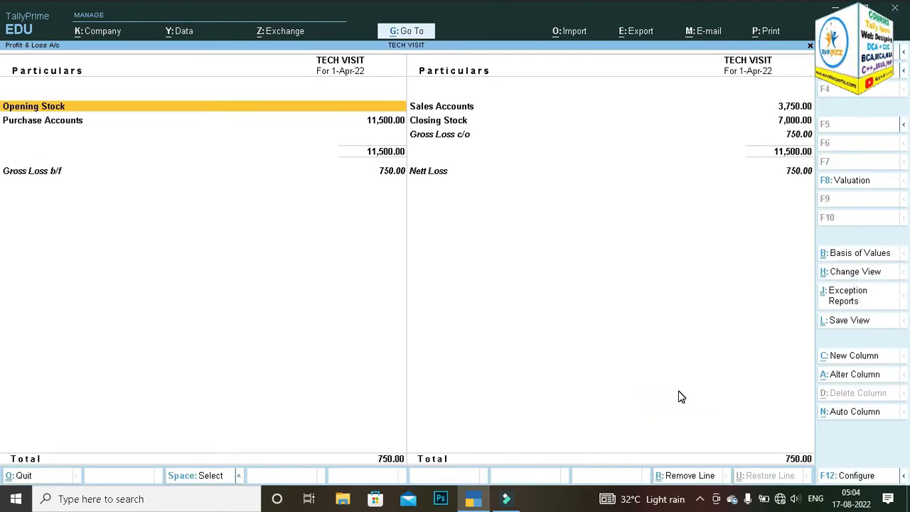
key(Escape)
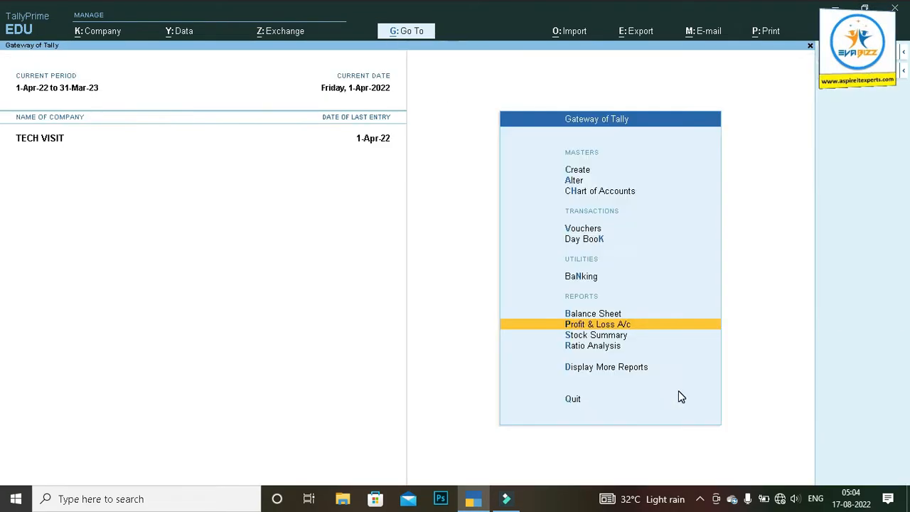
Step: Reopen the Day Book, select all its voucher lines and remove them from the view
key(Up)
key(Up)
key(Up)
key(Up)
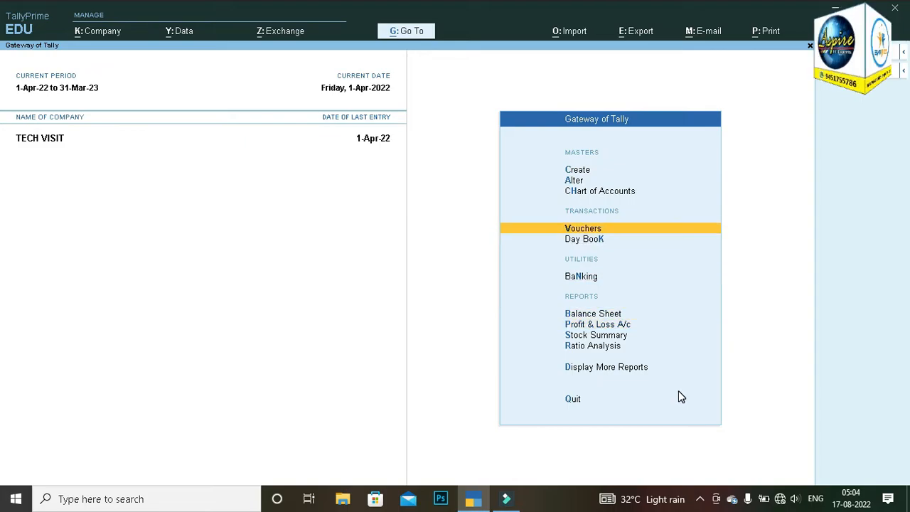
key(Down)
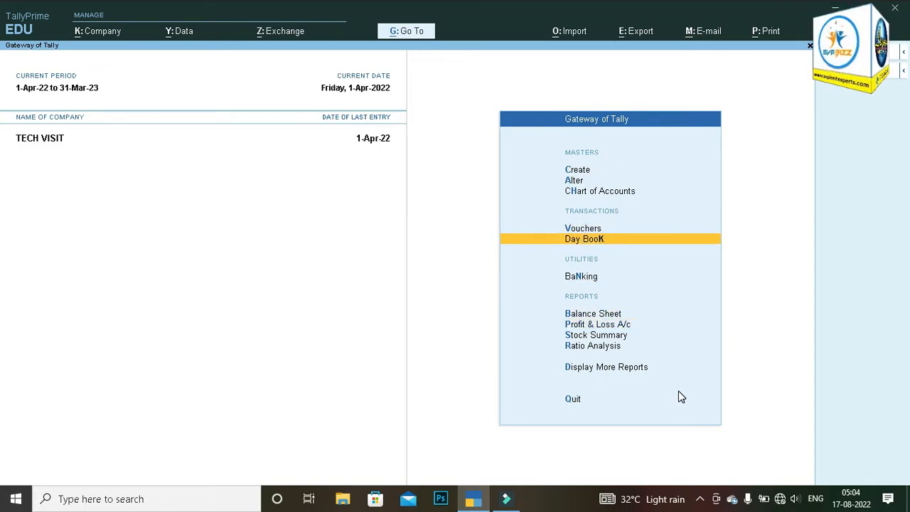
key(Return)
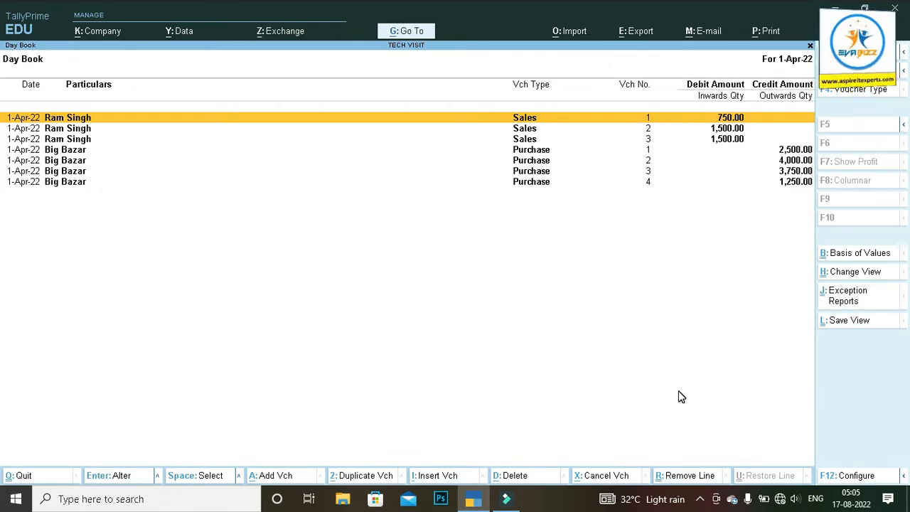
key(ctrl+space)
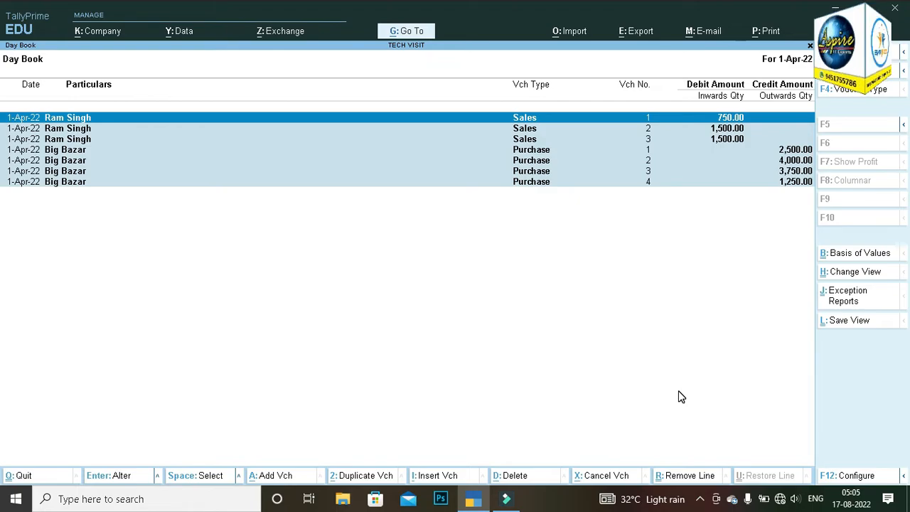
key(ctrl)
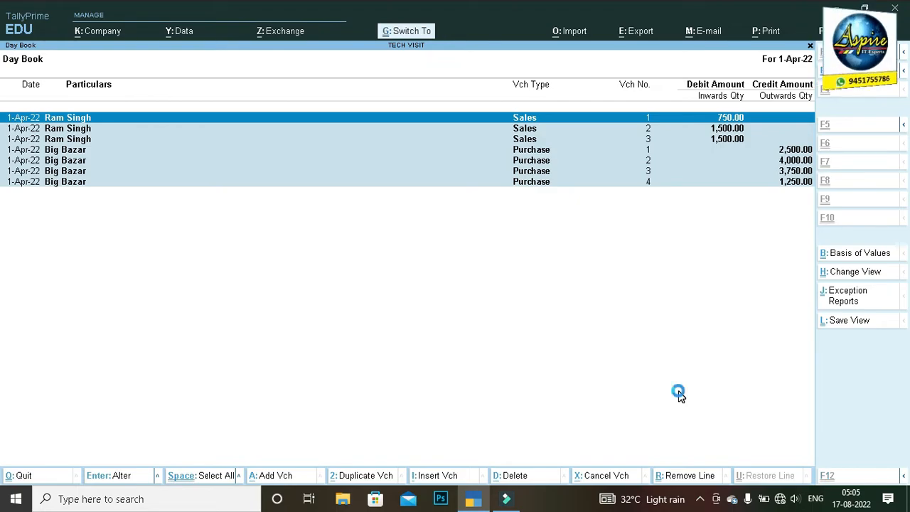
key(ctrl+r)
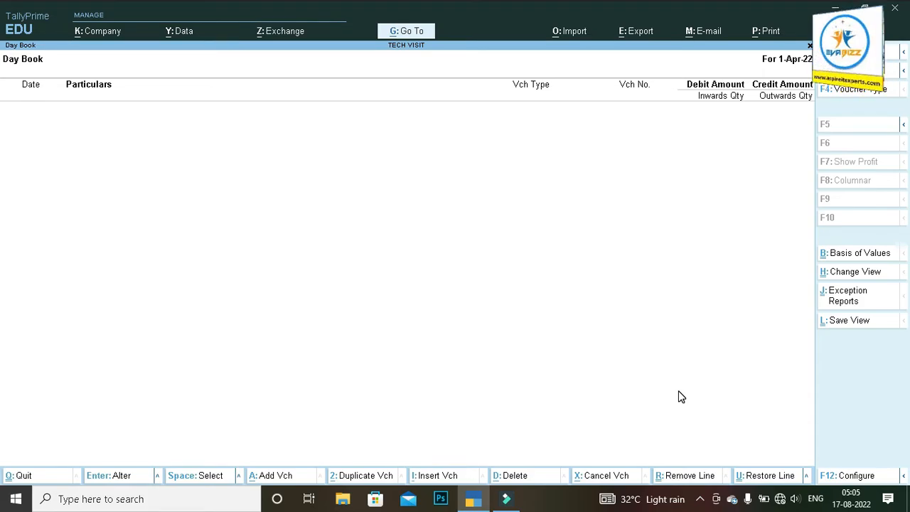
Step: Show the options related to Restore Line, then restore all the removed Day Book lines at once
click(807, 477)
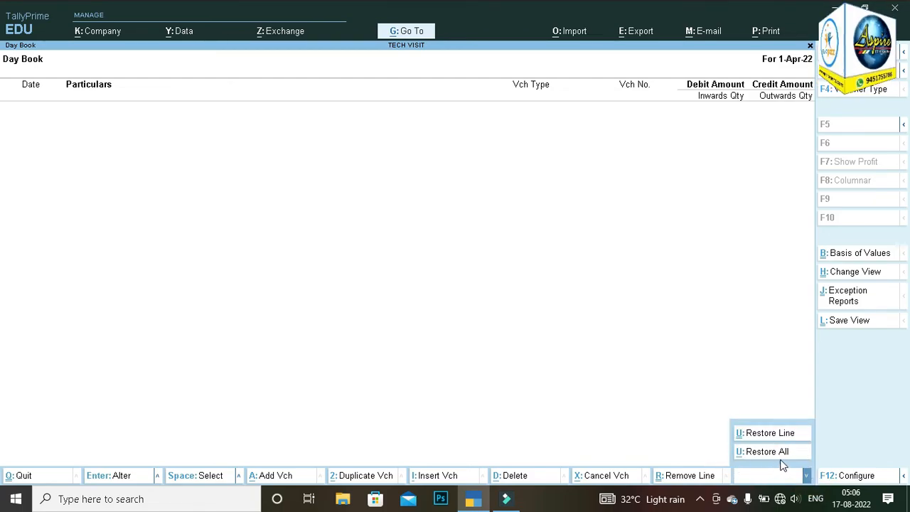
click(692, 381)
key(alt+u)
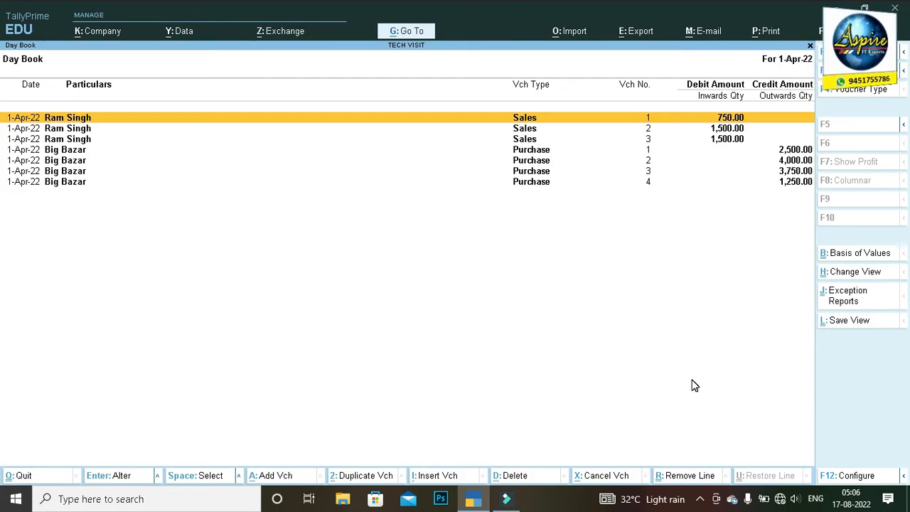
key(ctrl+u)
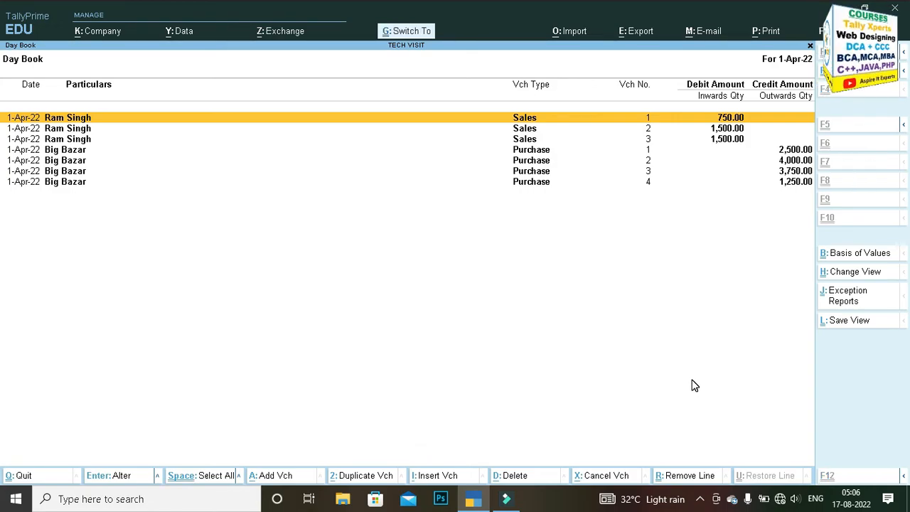
Step: Select and remove all the Day Book lines once more, then restore them one line at a time
key(ctrl+space)
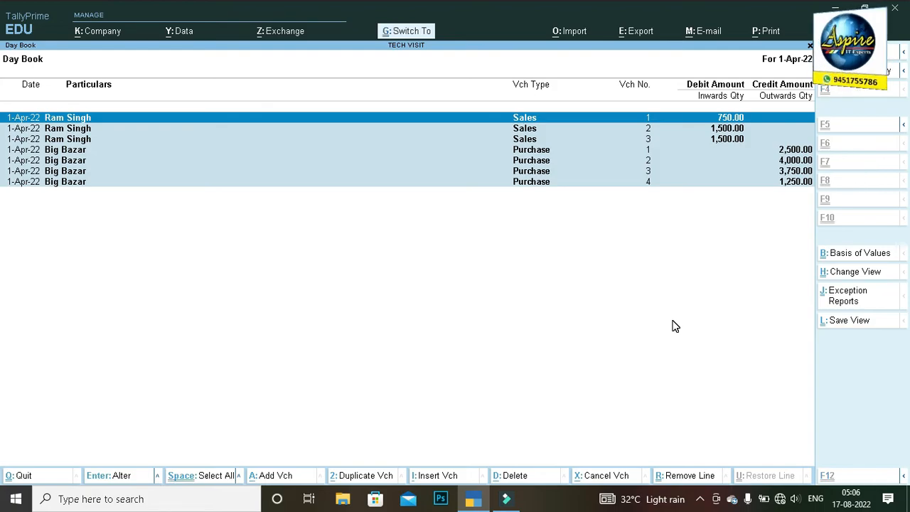
key(ctrl+r)
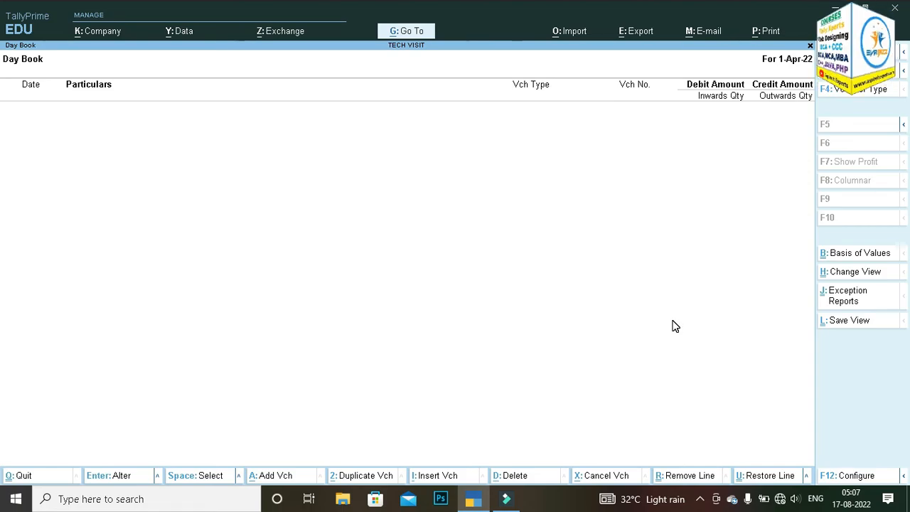
key(ctrl)
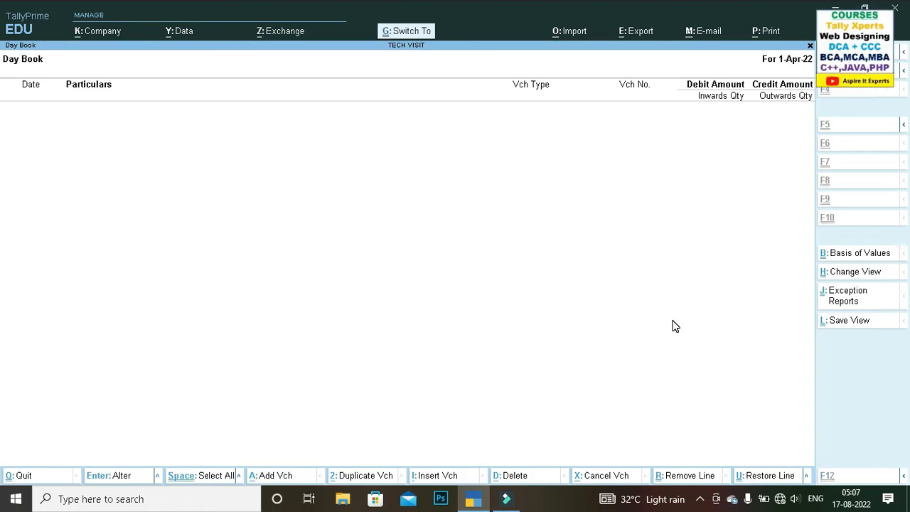
key(ctrl+u)
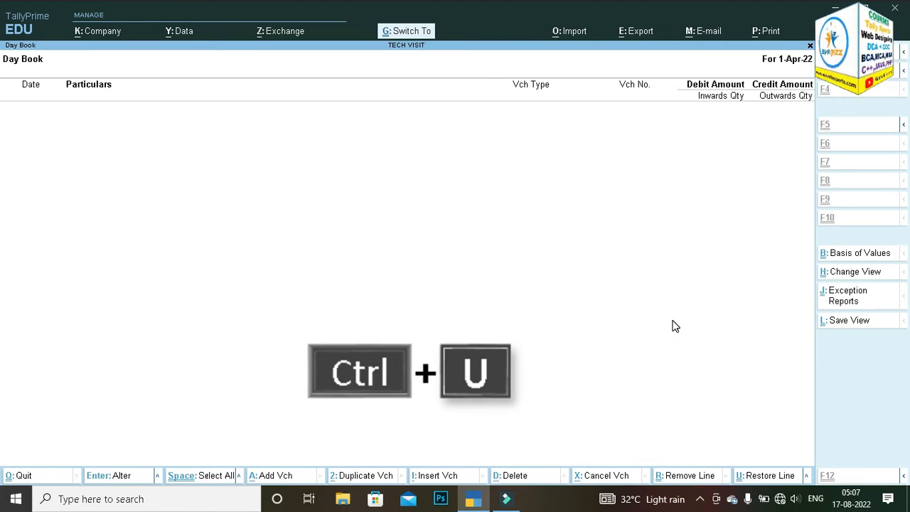
key(ctrl+u)
key(ctrl+u)
key(ctrl+u)
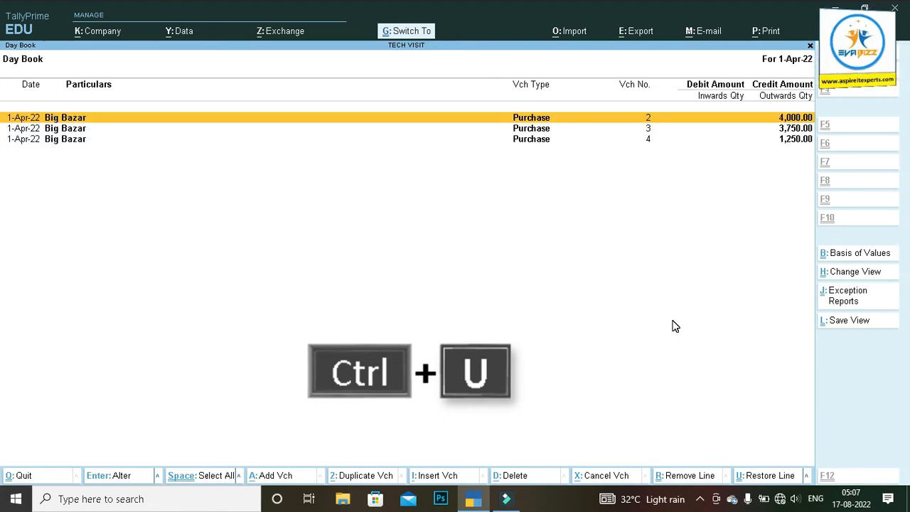
key(ctrl+u)
key(ctrl+u)
key(ctrl+u)
key(ctrl+u)
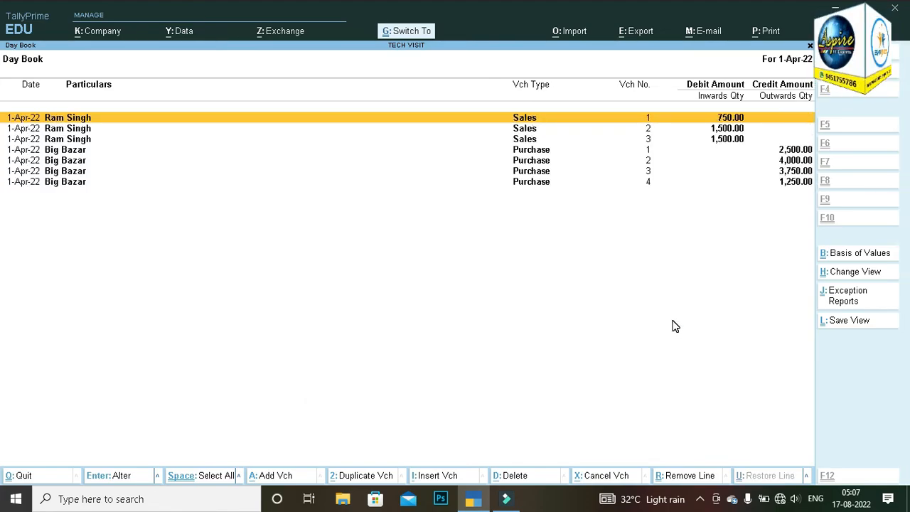